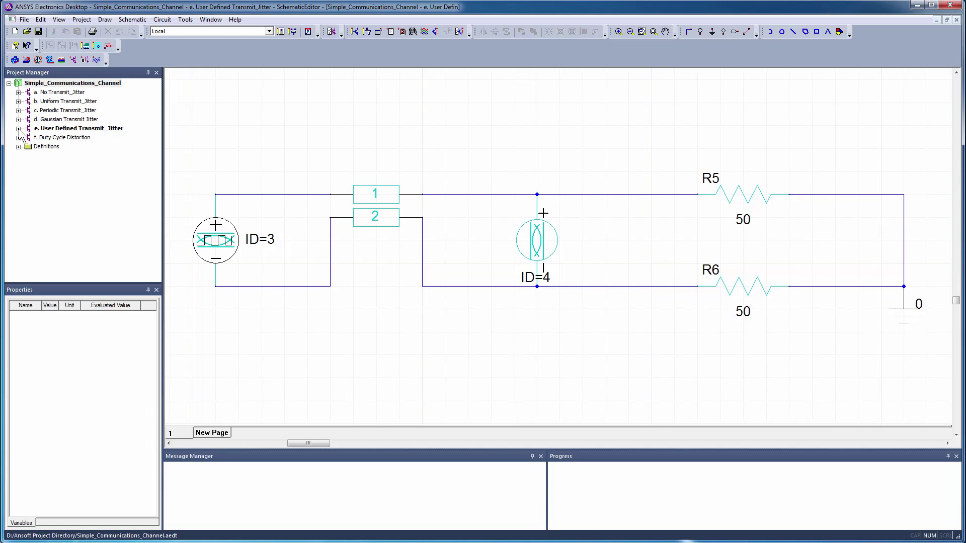
Review the time/jitter pairs in asymmetric_jitter.dat, then open the ID=3 eye source's properties.
left_click(18, 129)
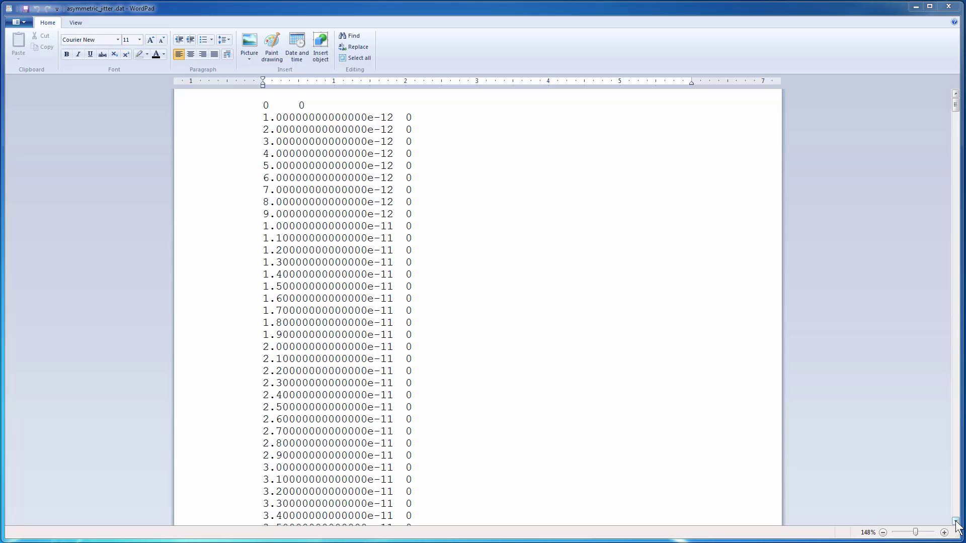
left_click(955, 521)
scroll(955, 524, "down", 15)
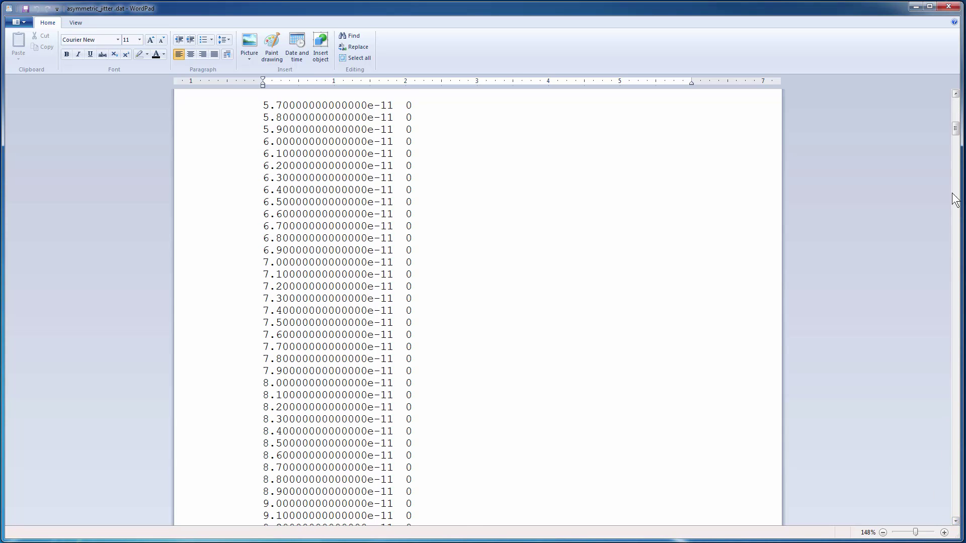
left_click_drag(955, 132, 957, 104)
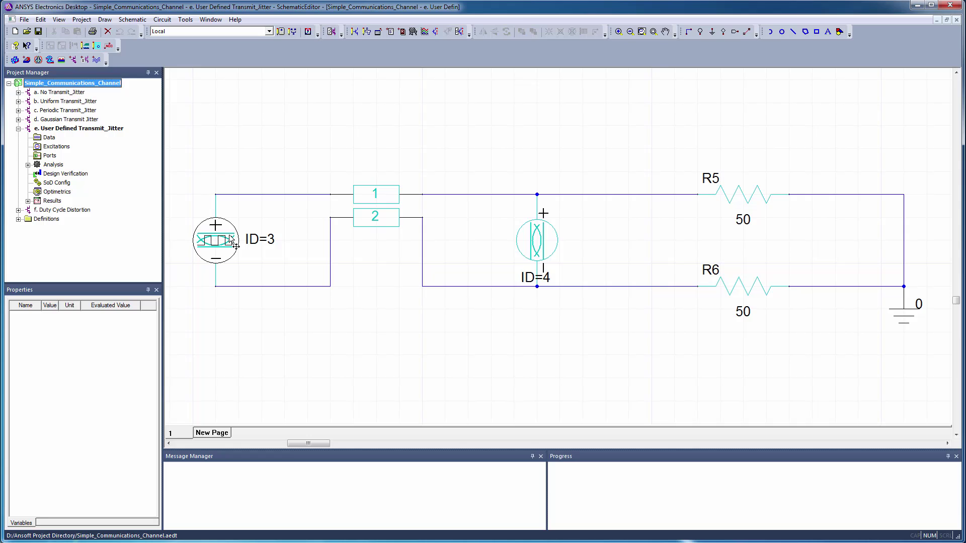
double_click(233, 244)
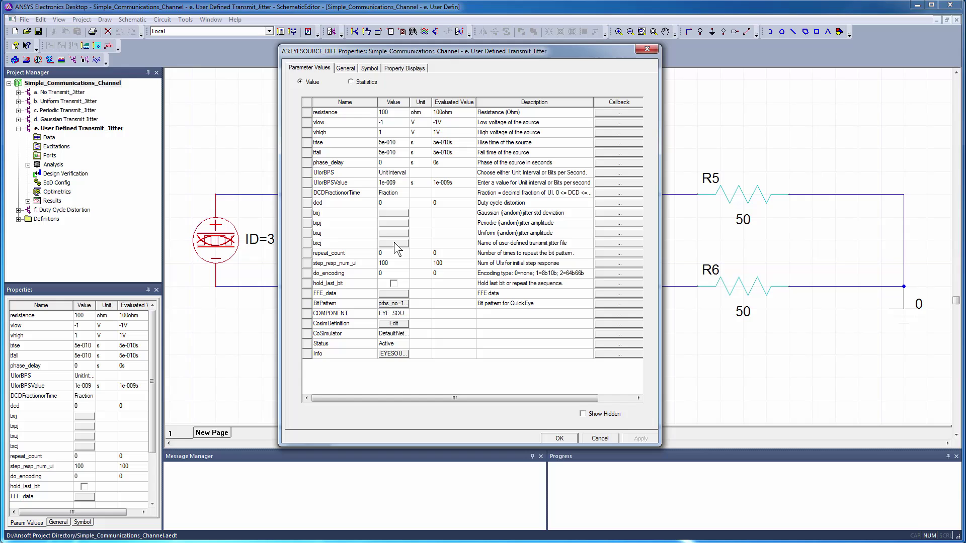
Load asymmetric_jitter.dat into the EYESOURCE_DIFF txcj parameter and apply the properties.
left_click(394, 242)
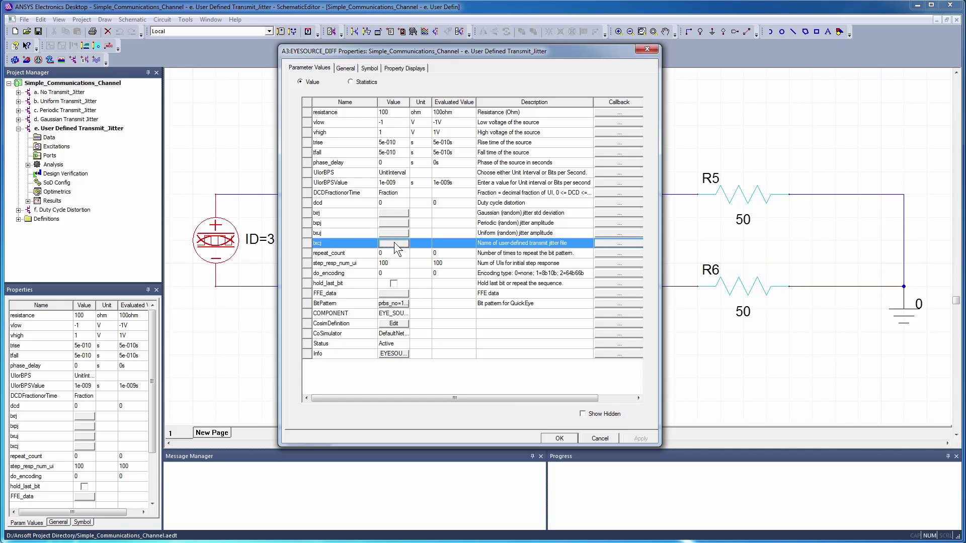
left_click(394, 242)
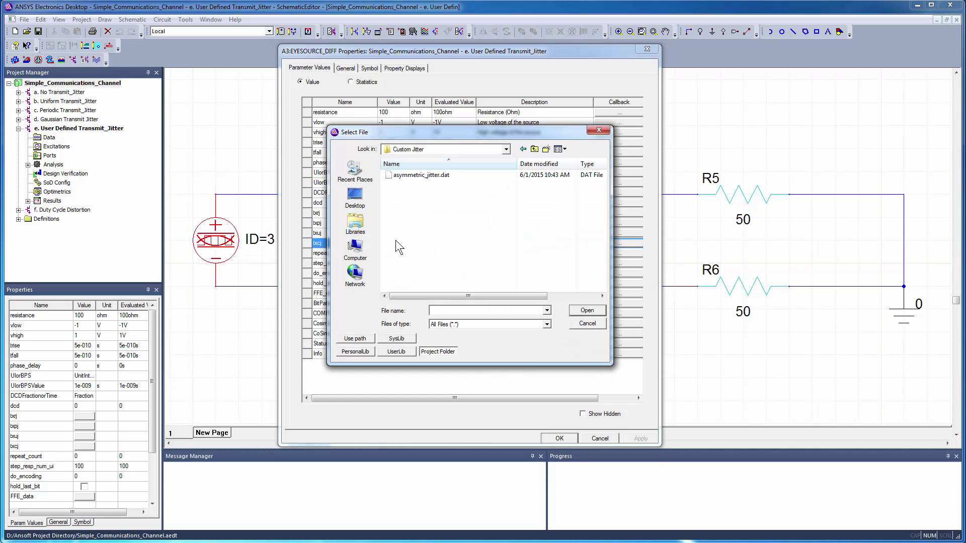
left_click(435, 176)
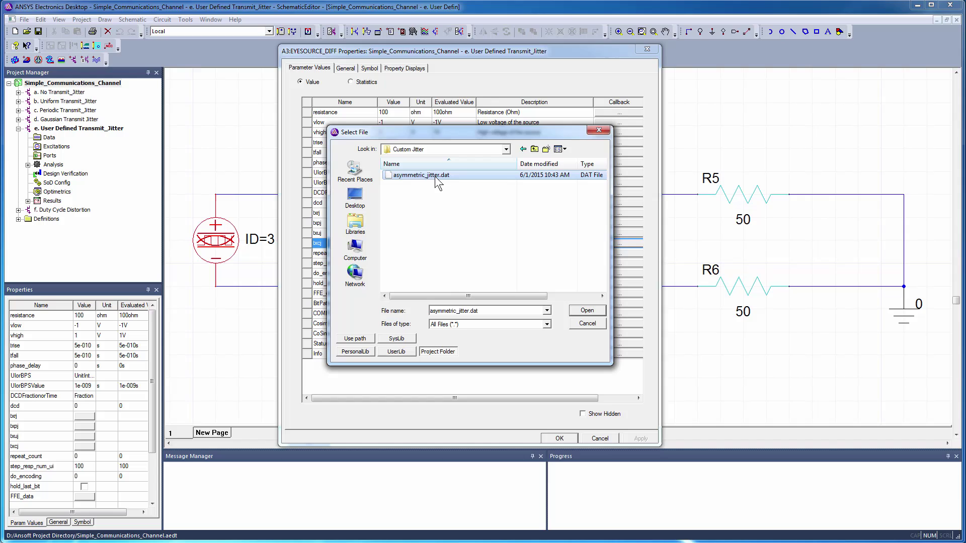
left_click(586, 311)
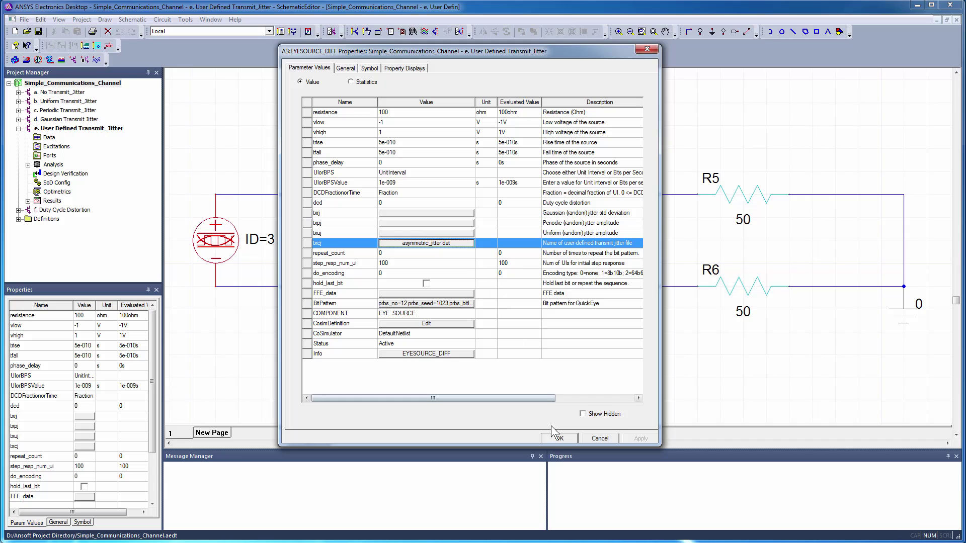
left_click(558, 438)
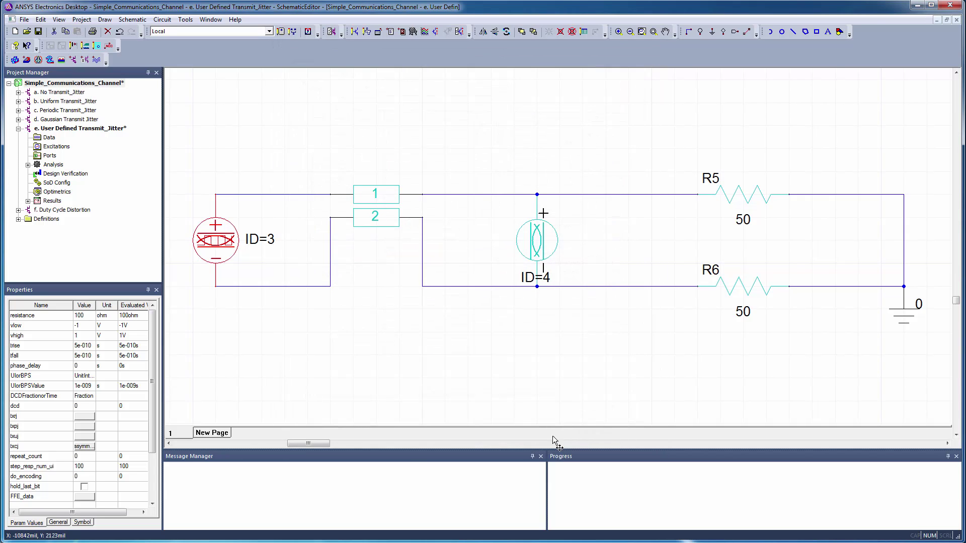
Analyze the User Defined Transmit_Jitter design's setups.
left_click(28, 165)
left_click(58, 165)
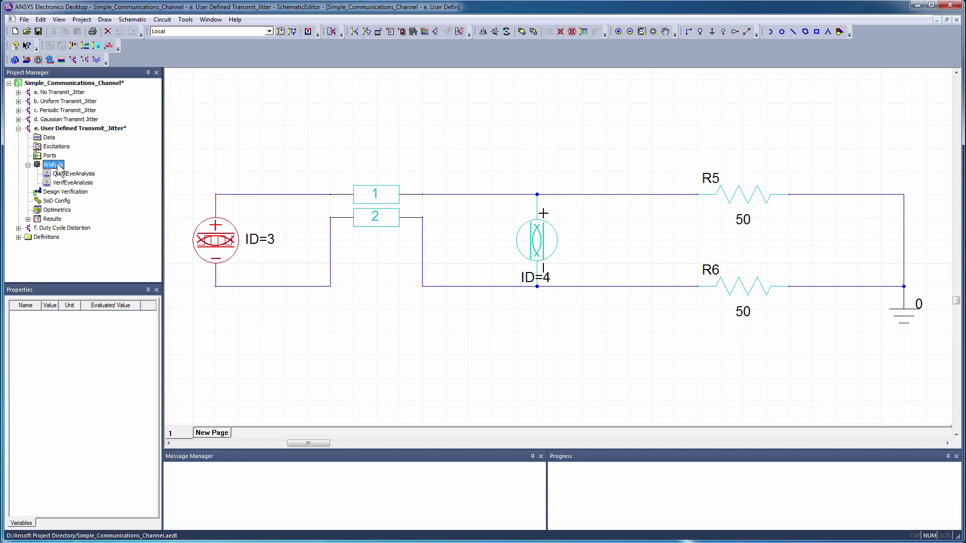
right_click(61, 168)
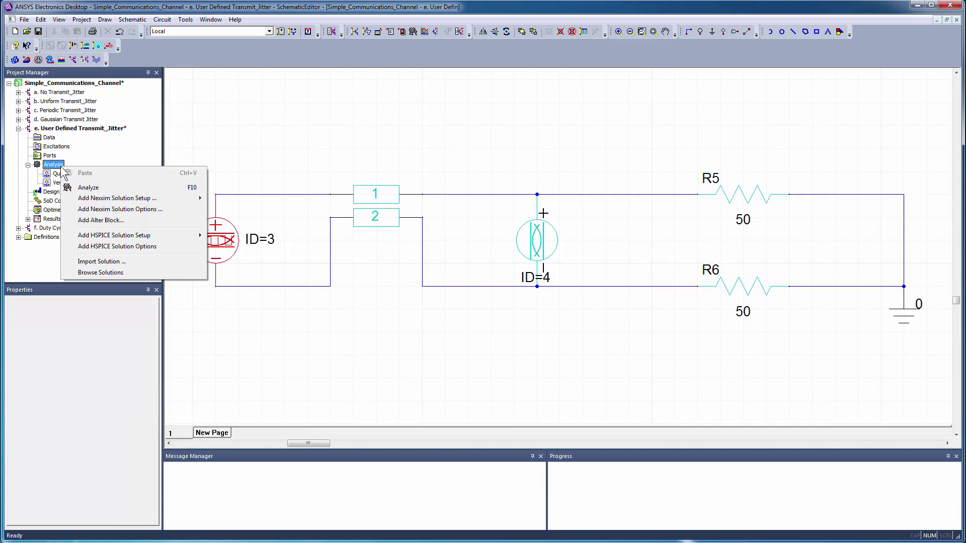
left_click(88, 187)
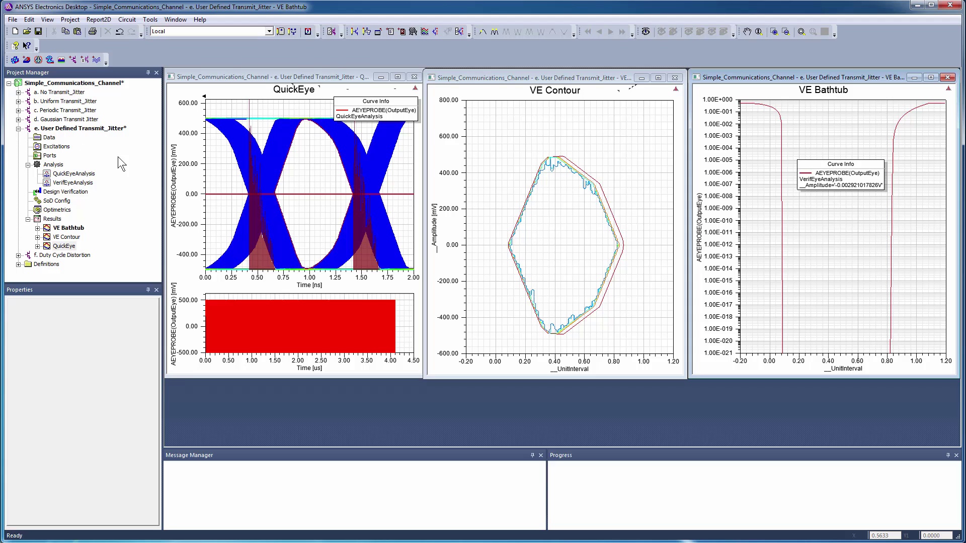
View the maximized QuickEye and VE Bathtub plots, then expand 'f. Duty Cycle Distortion'.
left_click(397, 77)
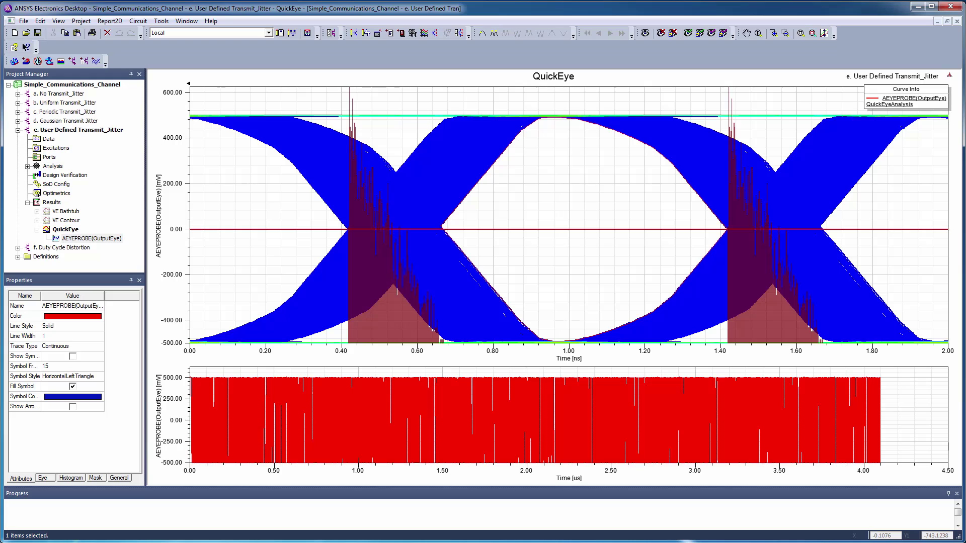
double_click(66, 211)
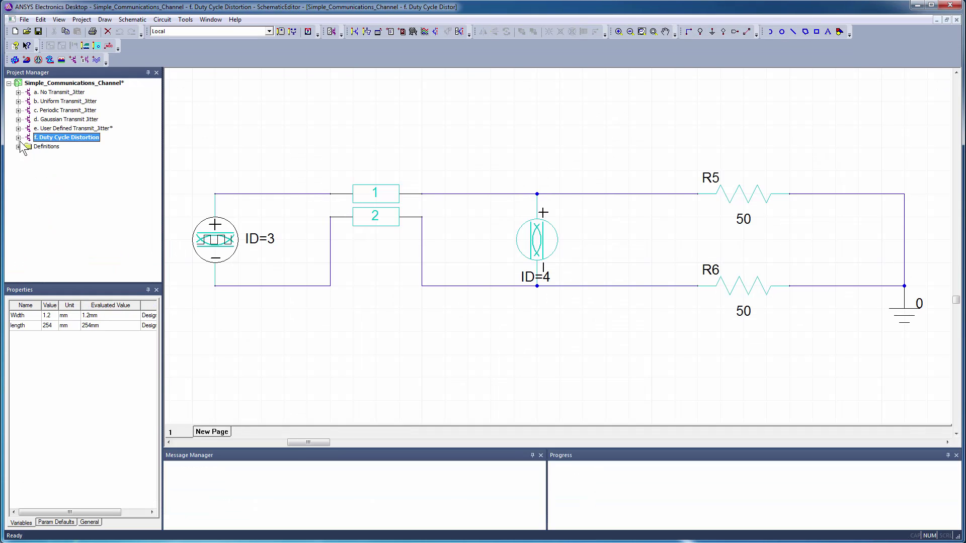
left_click(19, 137)
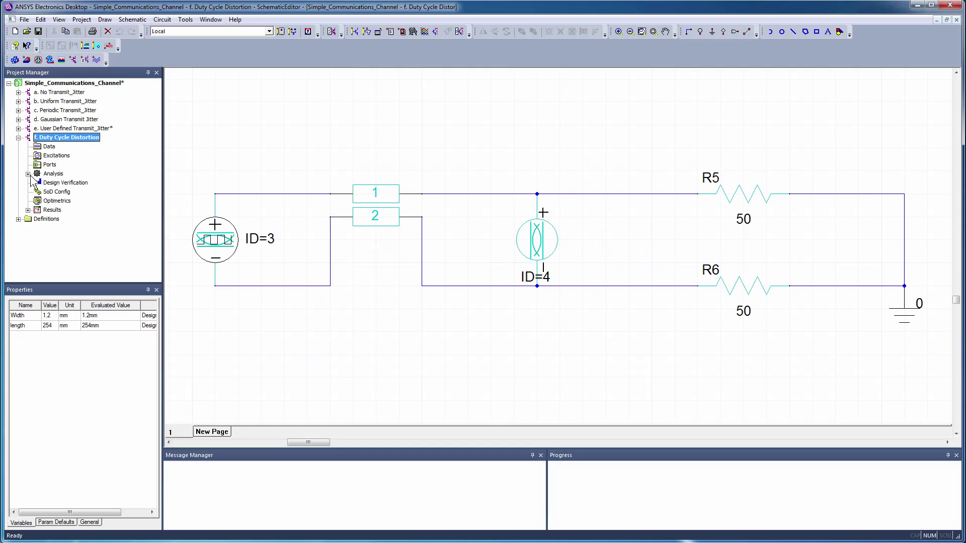
In the ID=3 eye source, keep DCD as Fraction and set dcd to new variable dcdval = 0.1.
left_click(28, 174)
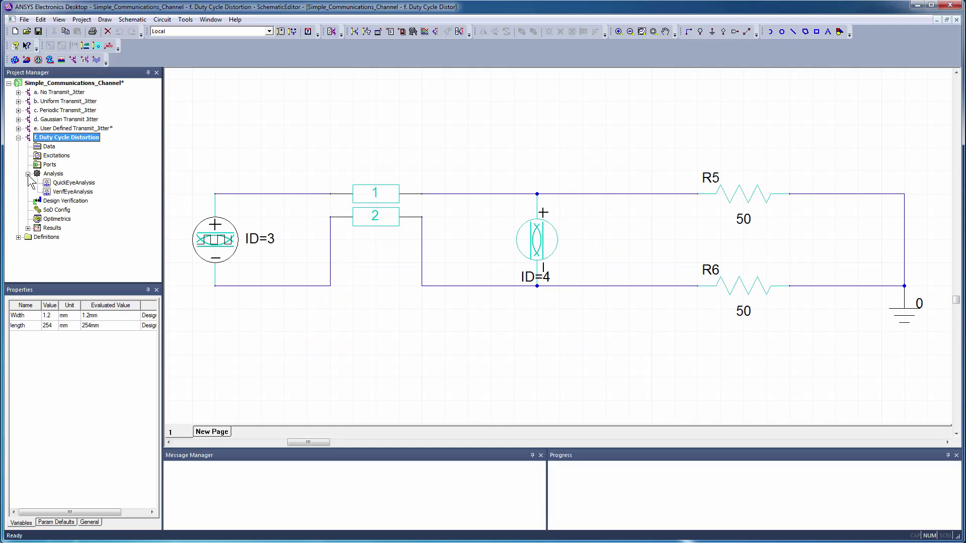
double_click(219, 251)
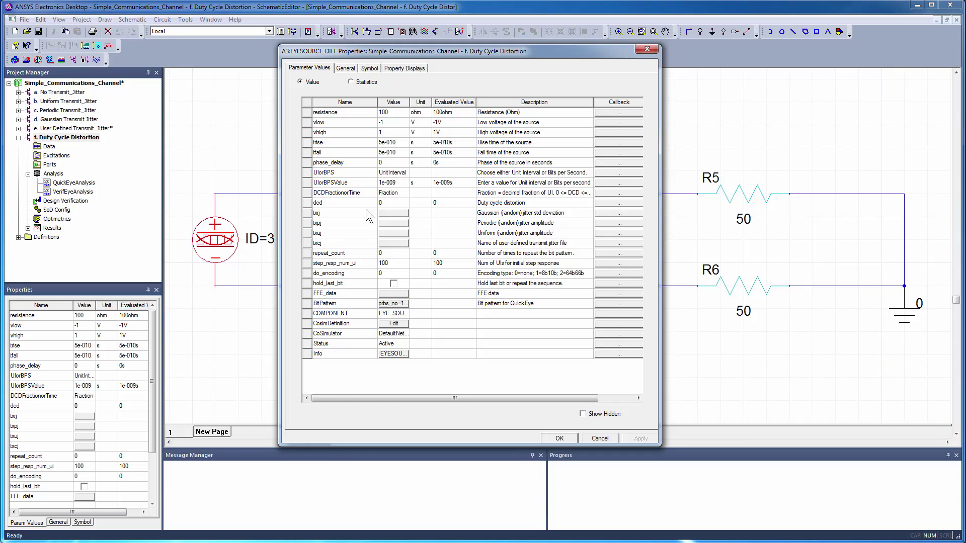
left_click(408, 192)
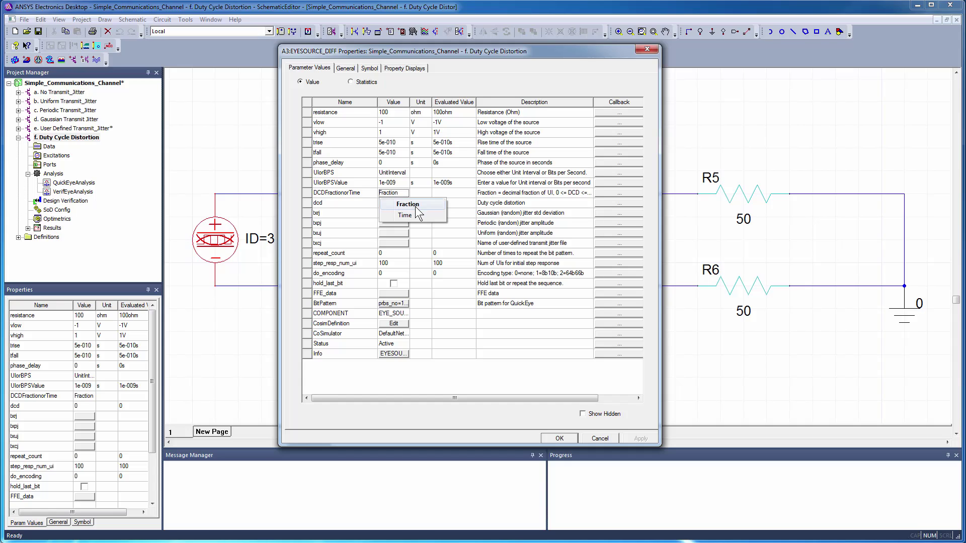
left_click(416, 205)
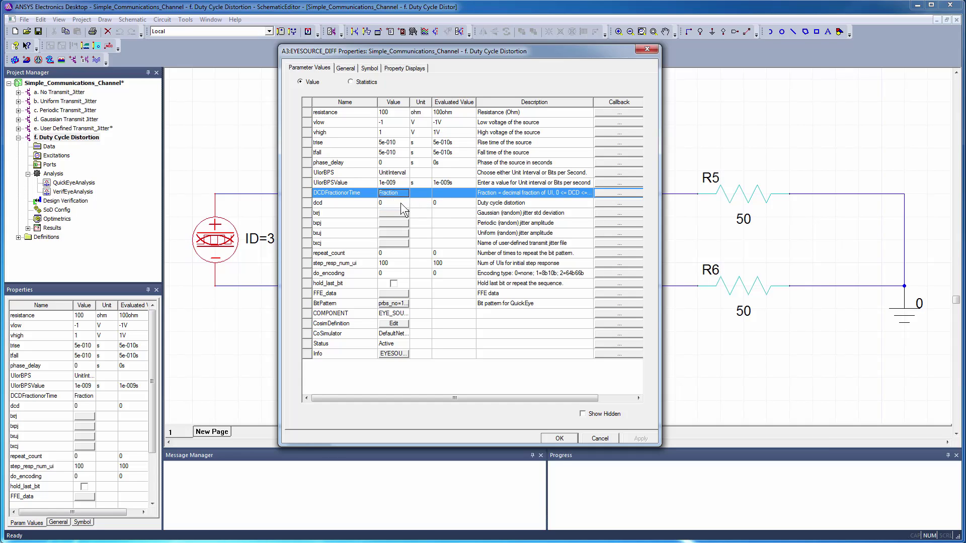
left_click(401, 204)
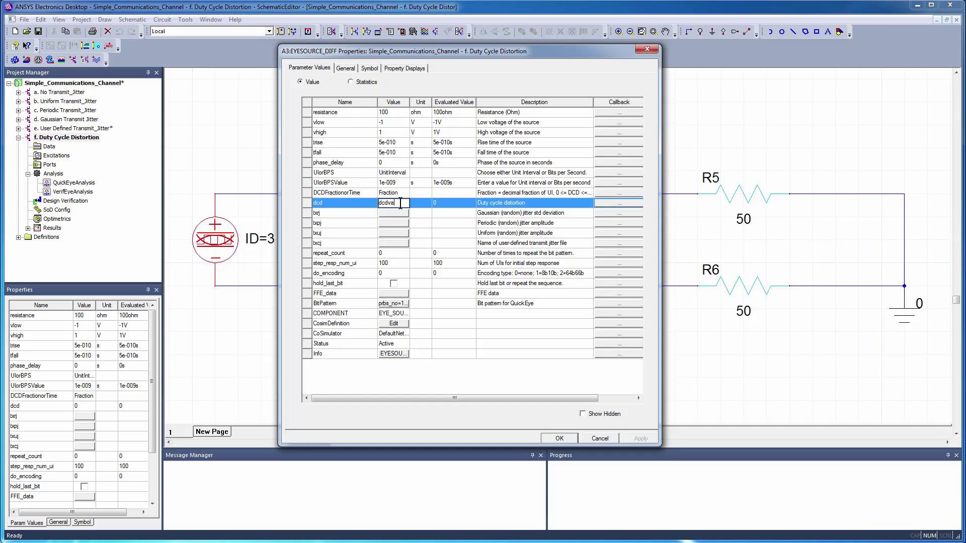
type("dcdval")
key("Return")
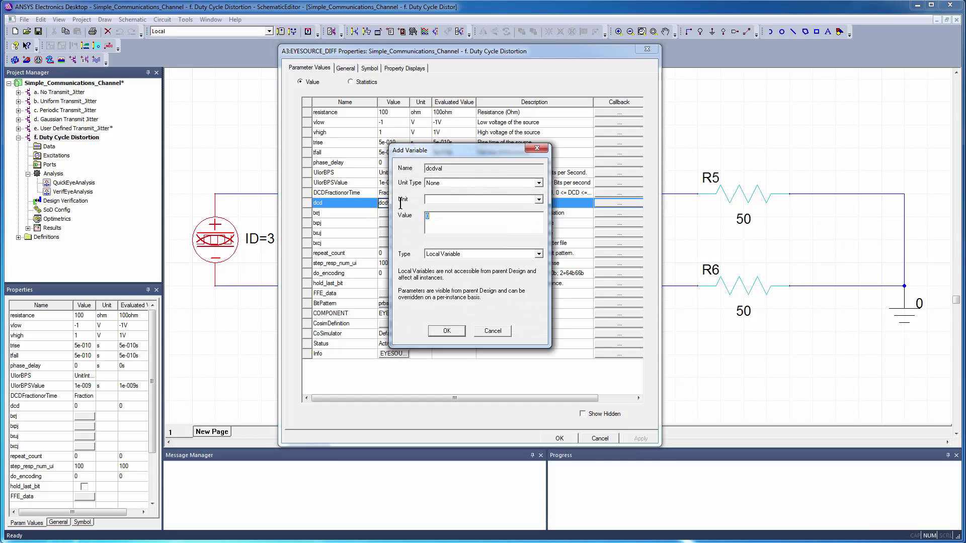
left_click(437, 215)
type(".1")
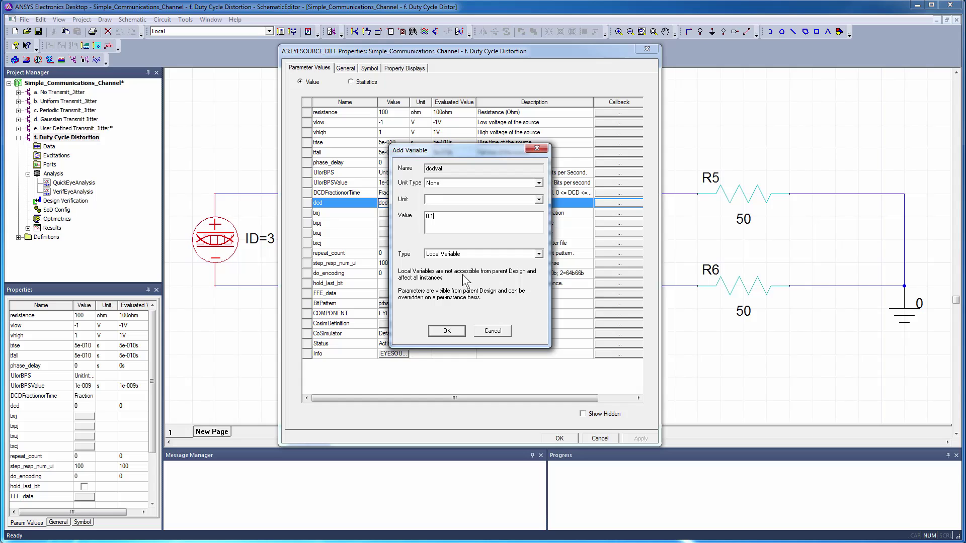
left_click(445, 331)
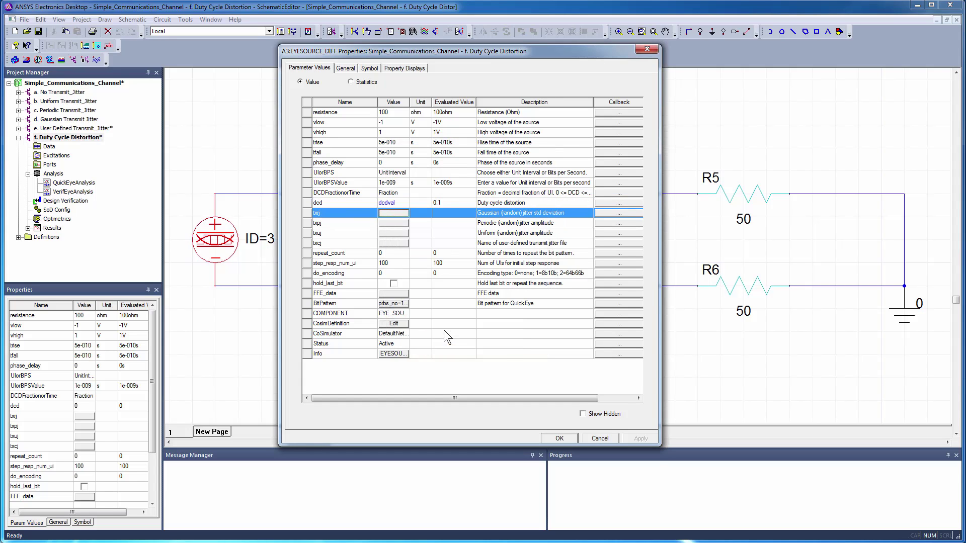
Switch DCDFractionorTime to Time and set dcd to new variable dcdtime = 100ps.
left_click(405, 193)
left_click(404, 216)
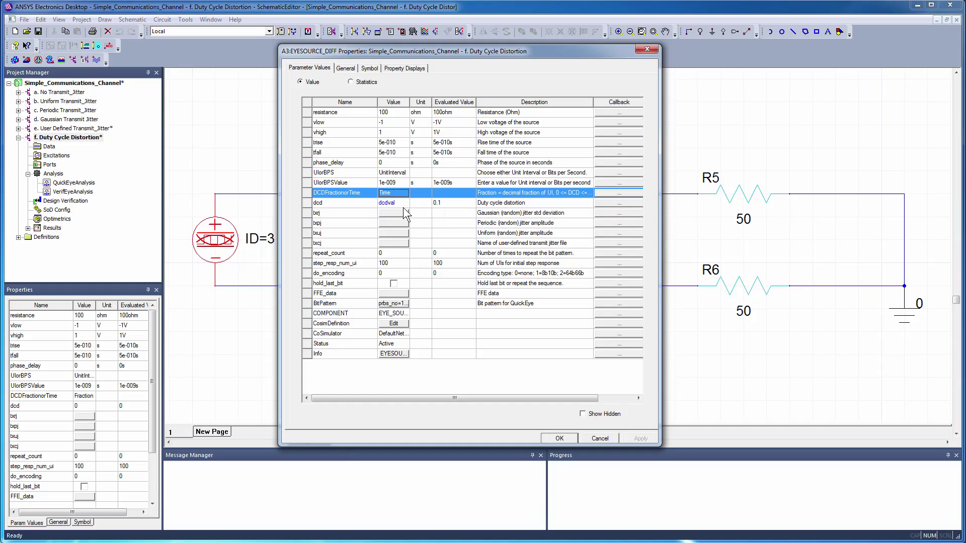
left_click(401, 204)
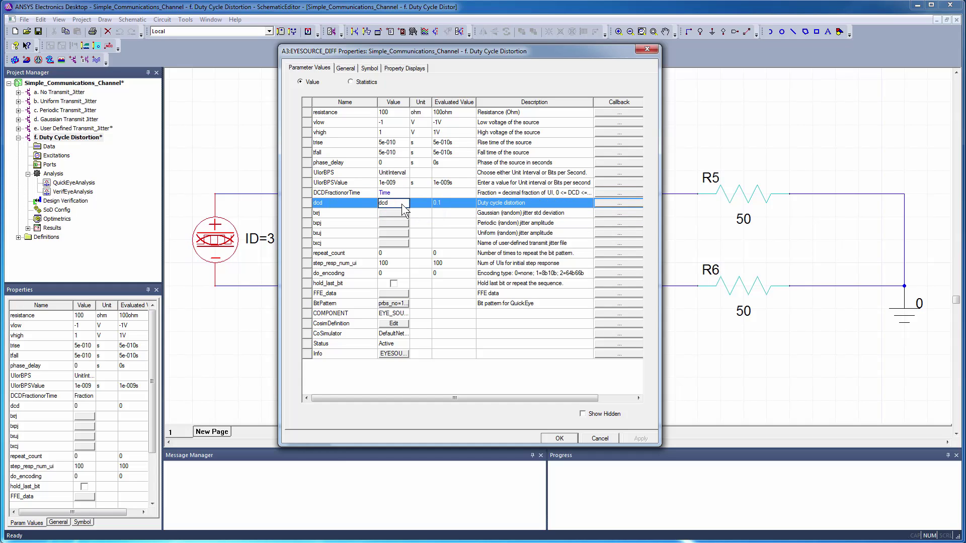
type("time")
key("Return")
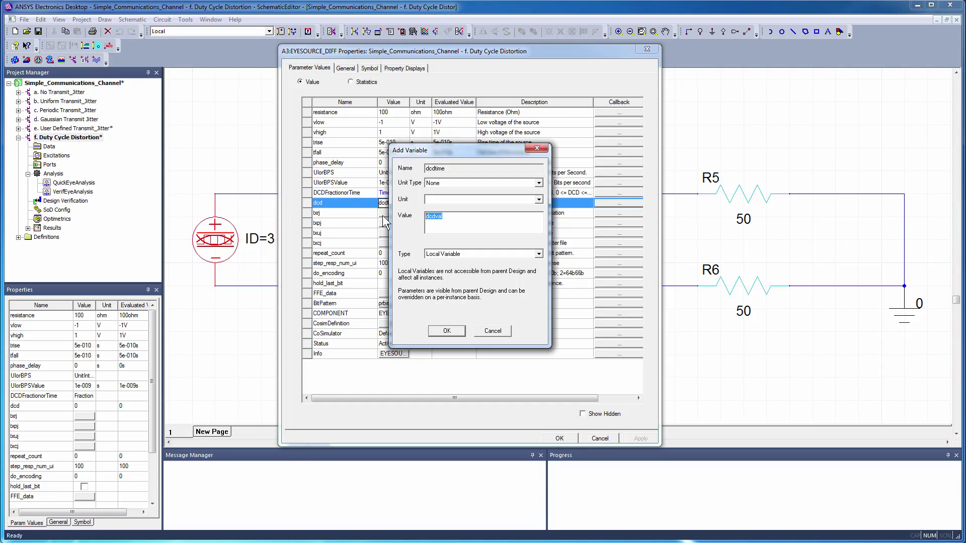
type("100ps")
left_click(447, 331)
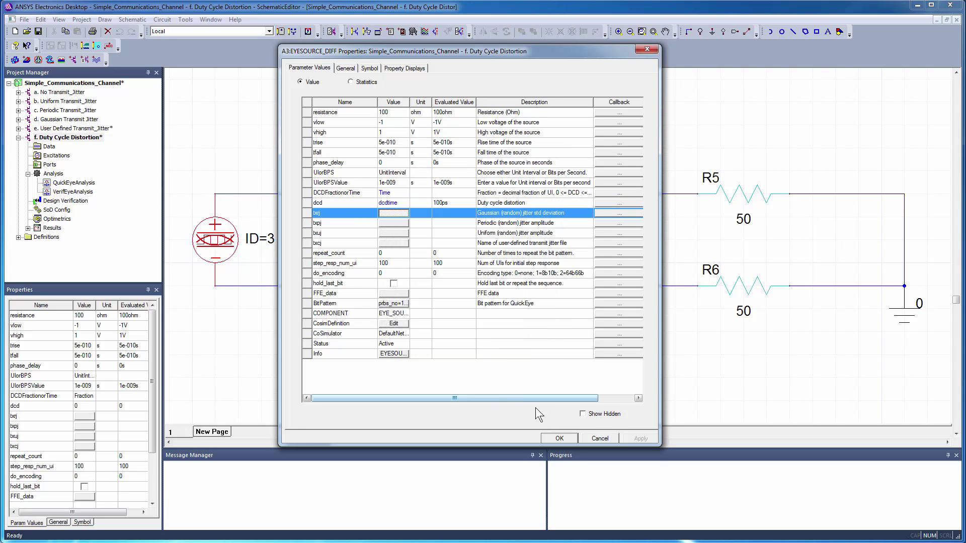
Apply the eye source changes and analyze the Duty Cycle Distortion design.
left_click(559, 437)
left_click(53, 173)
right_click(54, 174)
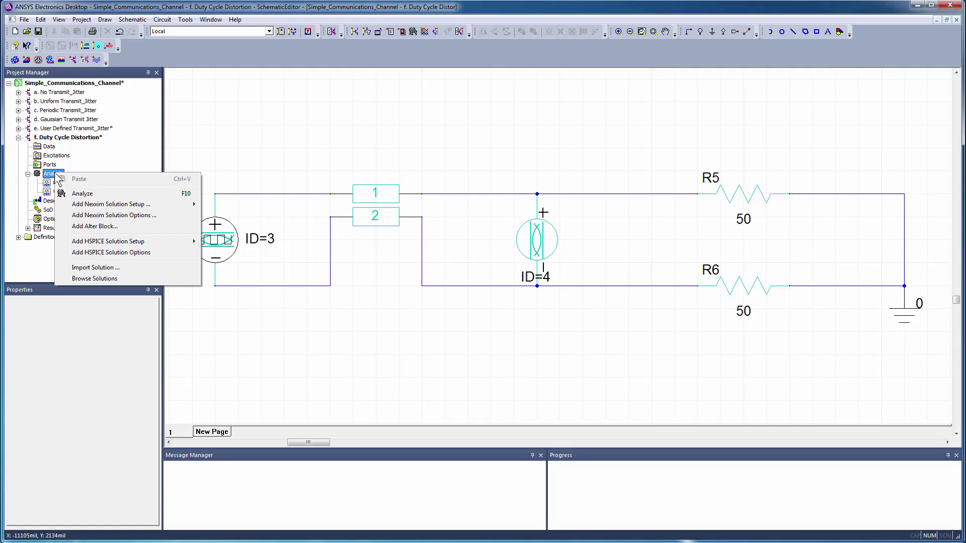
left_click(83, 195)
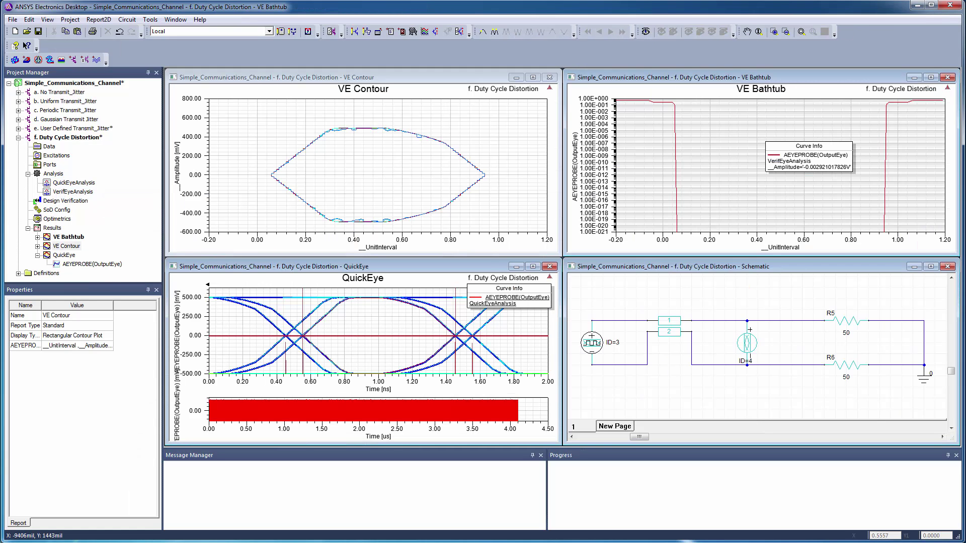